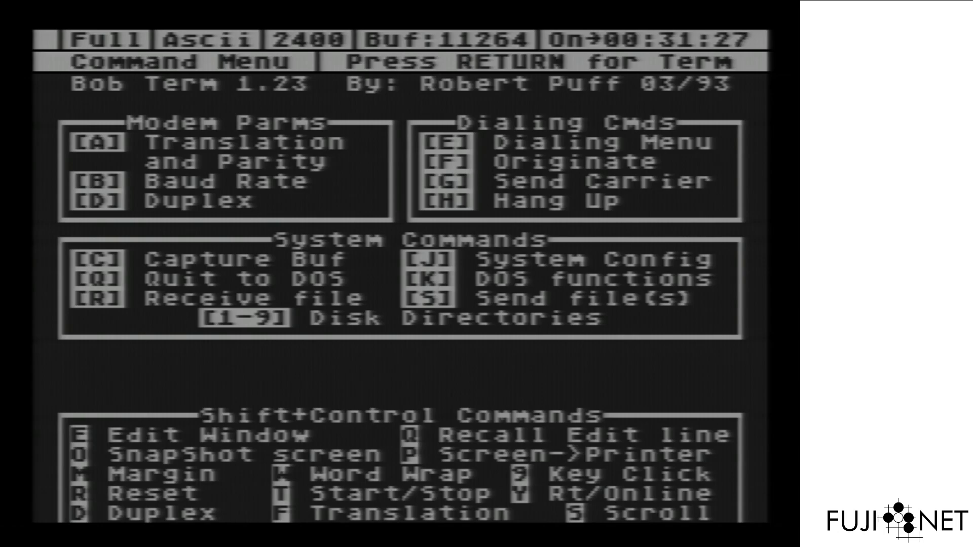
In terminal mode, get OK for 'at' and 'atnet1', then type the dial command 'atdttnfs'.
key("Return")
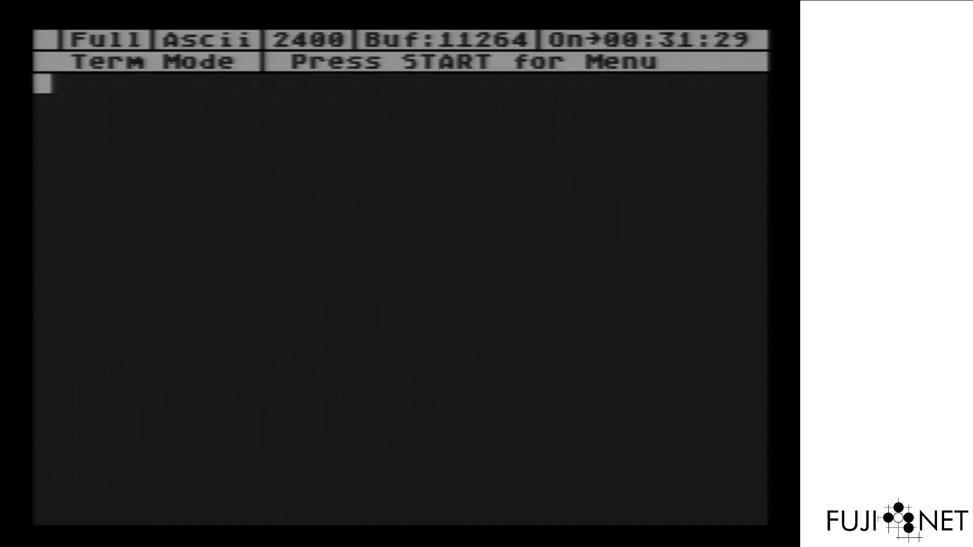
type("at")
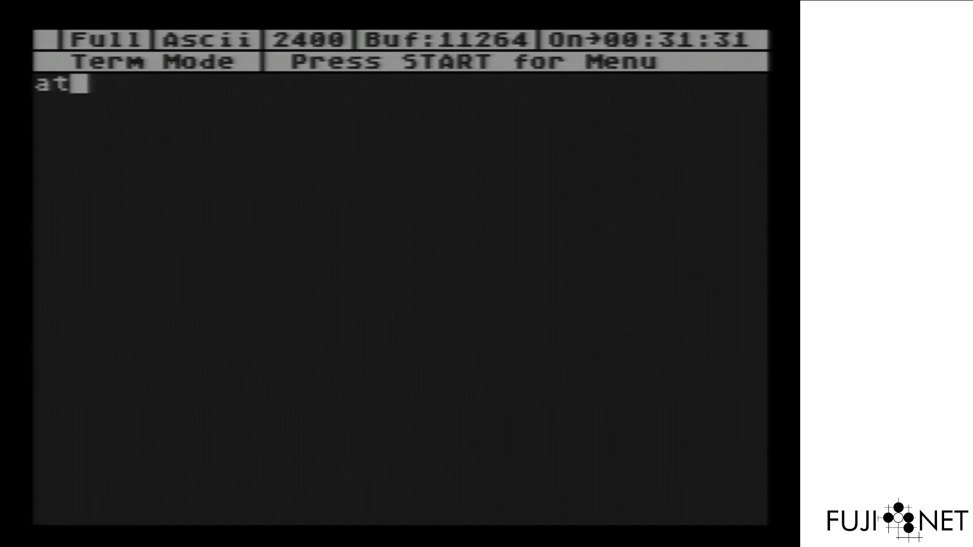
key("Return")
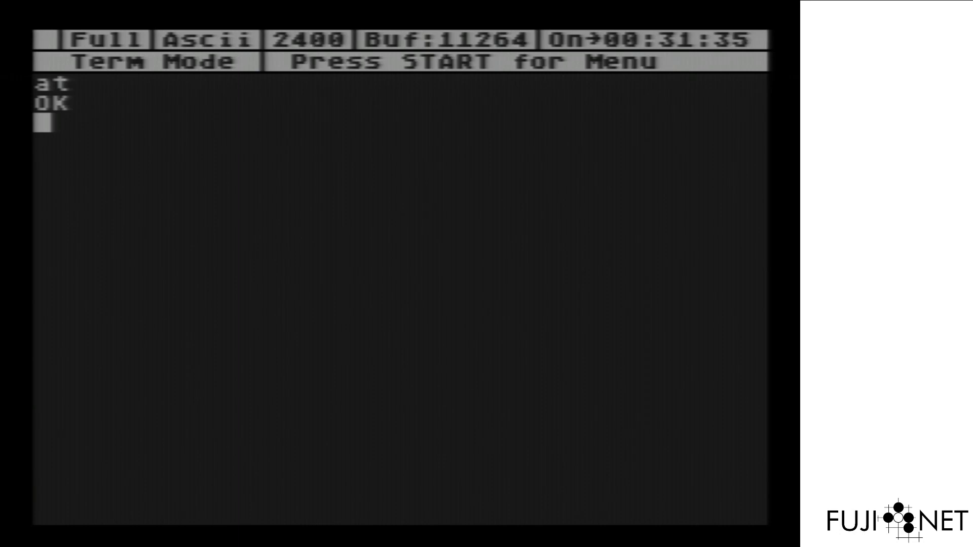
type("atnet1")
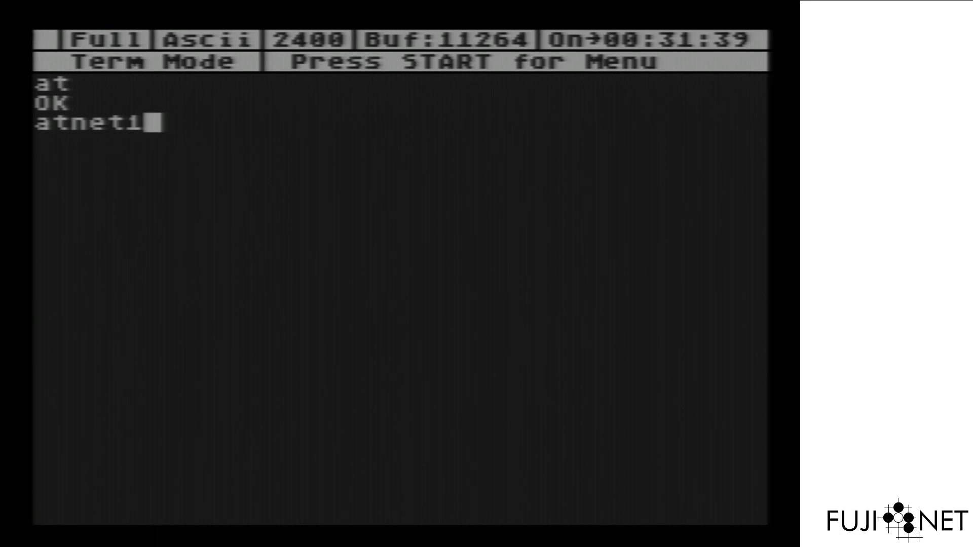
key("Return")
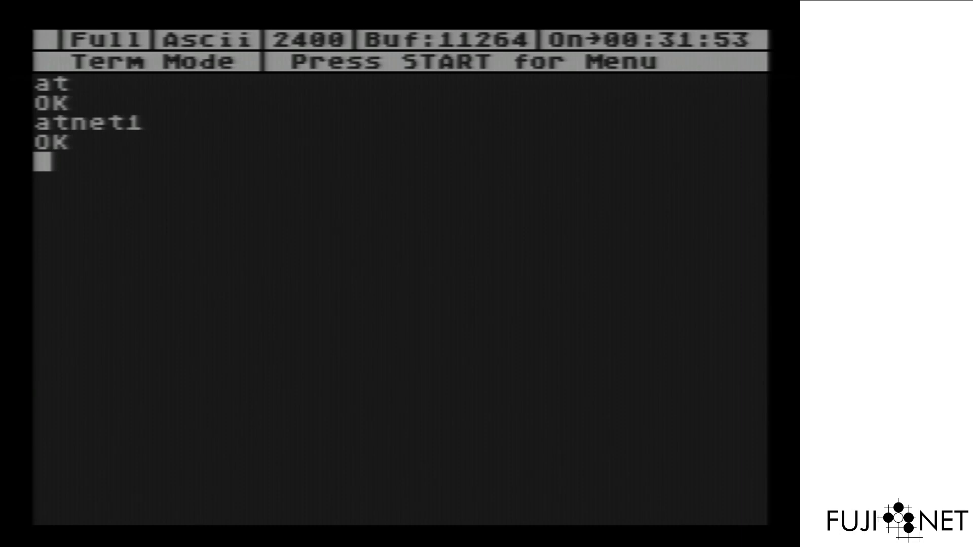
type("atd")
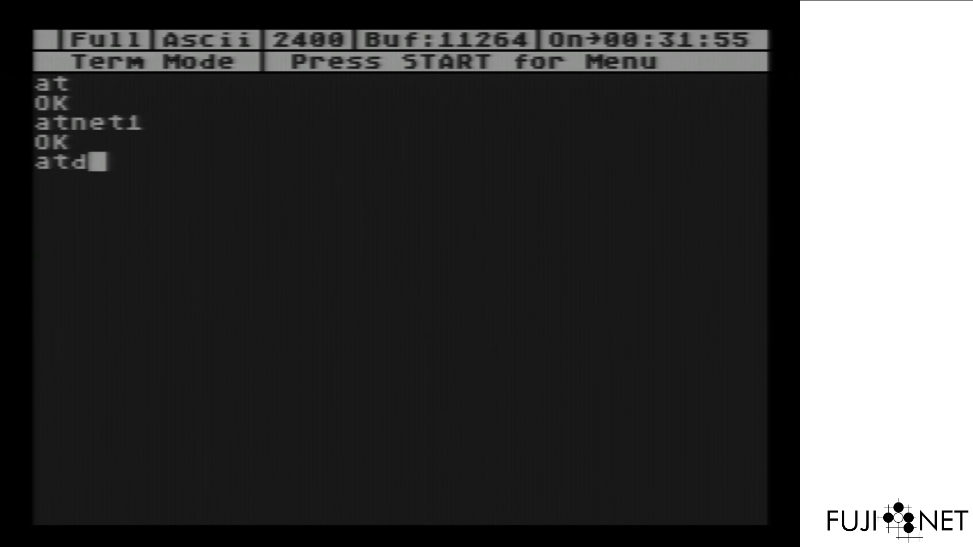
type("ttnfs")
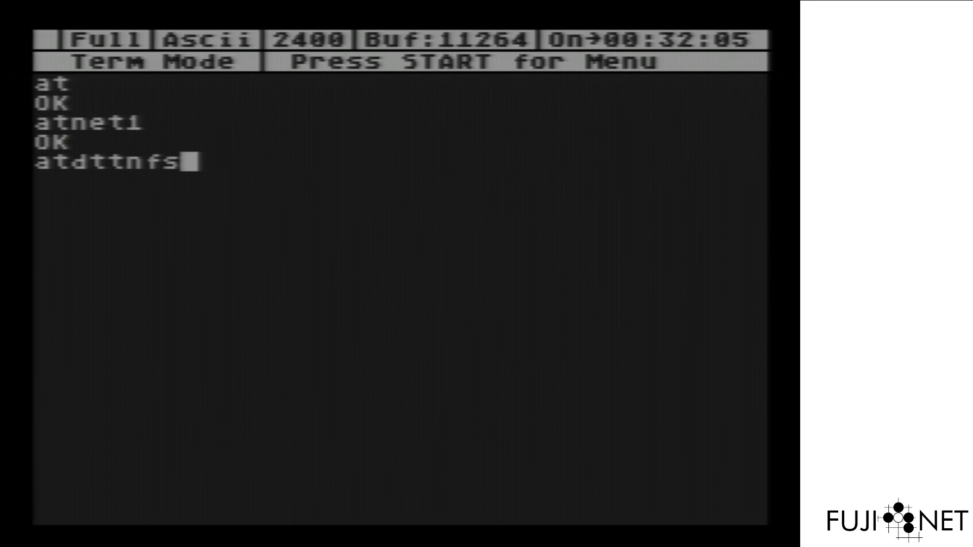
Dial the tnfs host and log in with the username and password.
key("Return")
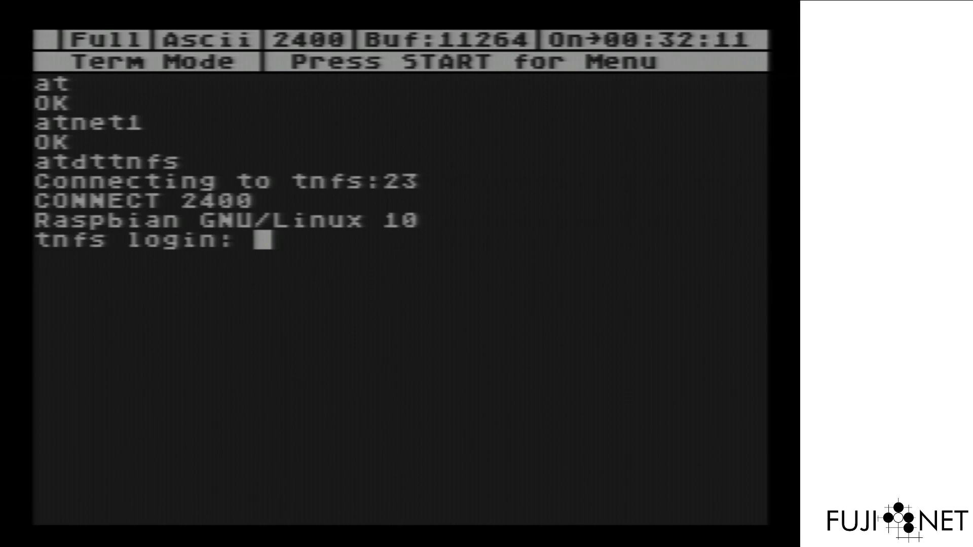
type("tho")
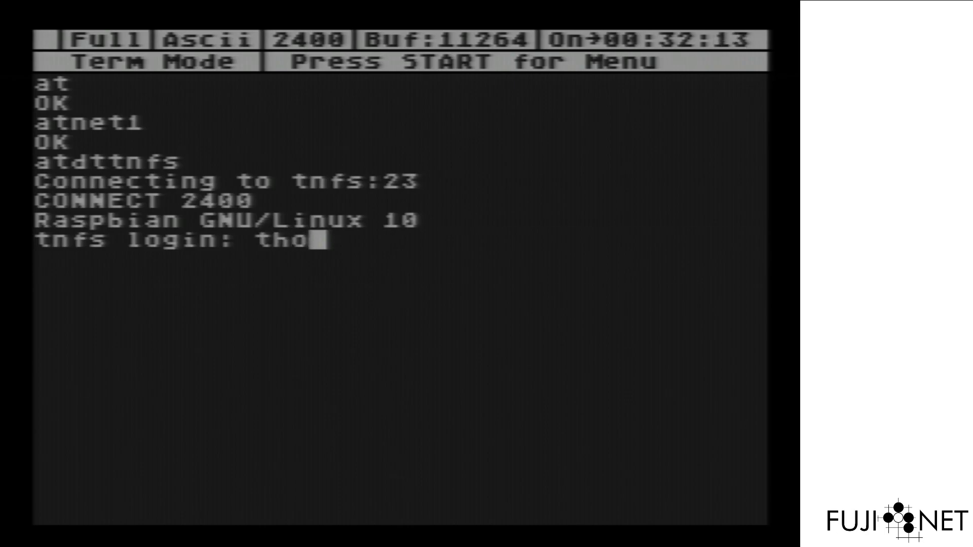
type("mc")
key("Return")
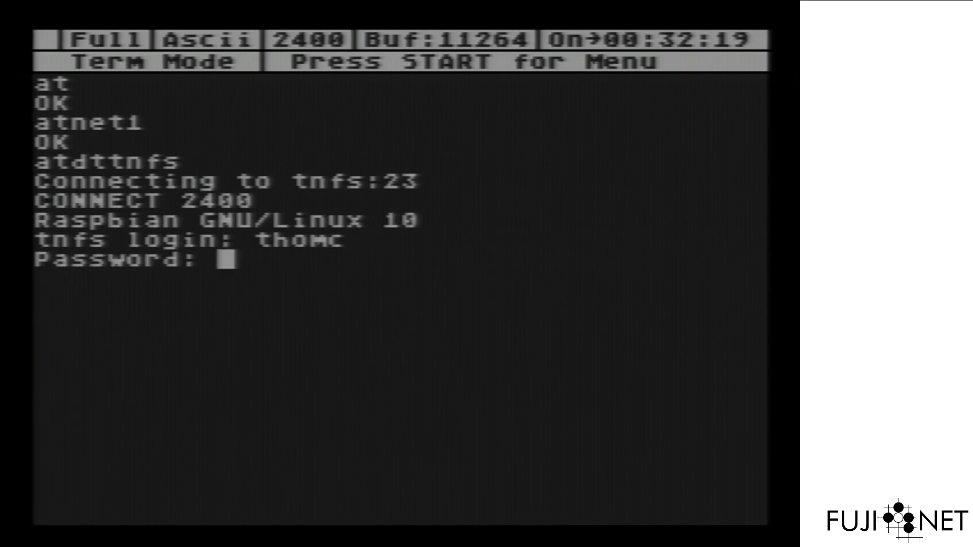
key("Return")
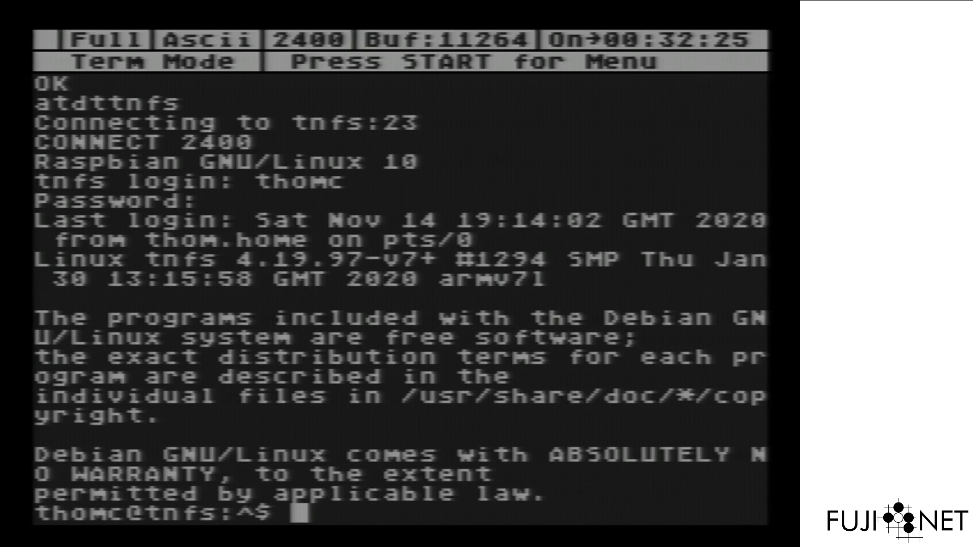
Run 'ls' and 'echo $TERM' in the shell, then log out.
type("ls")
key("Return")
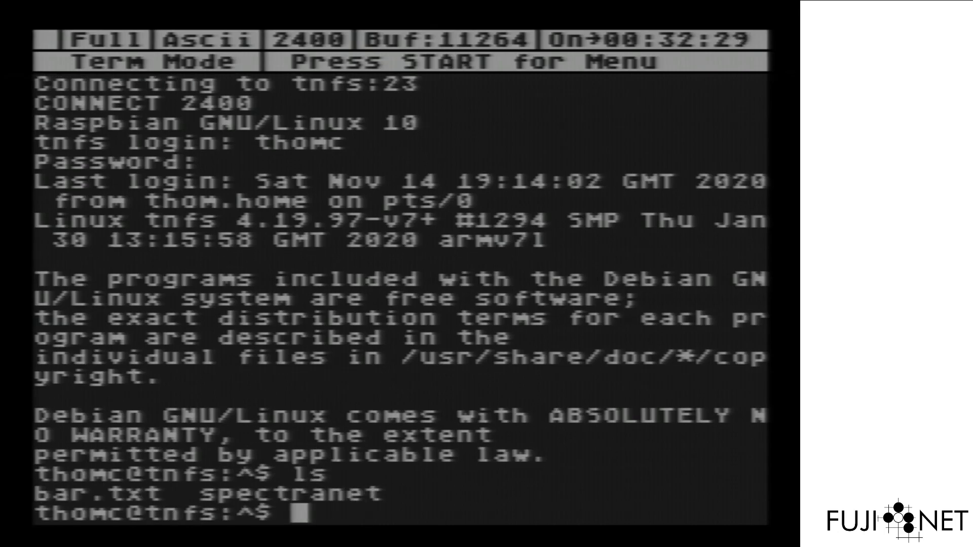
type("echo ")
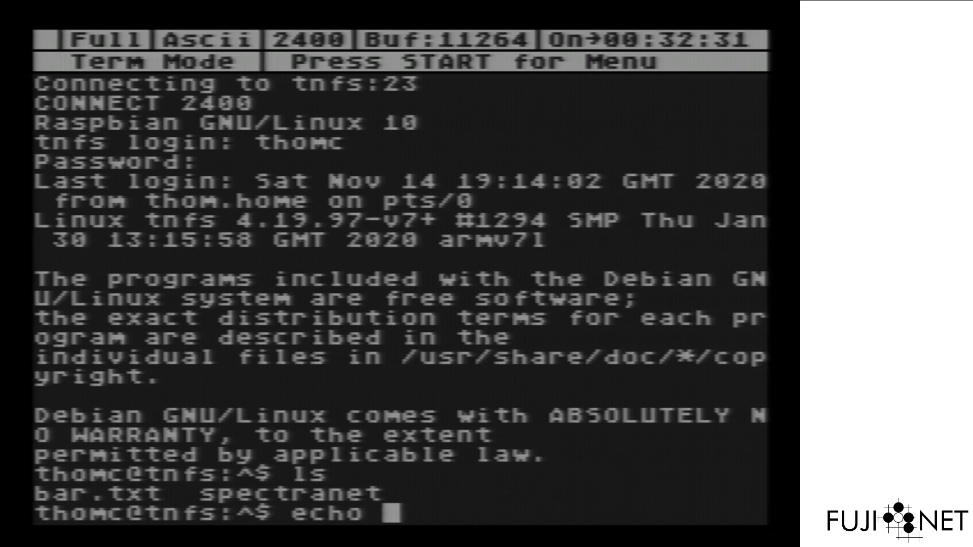
type("$TERM")
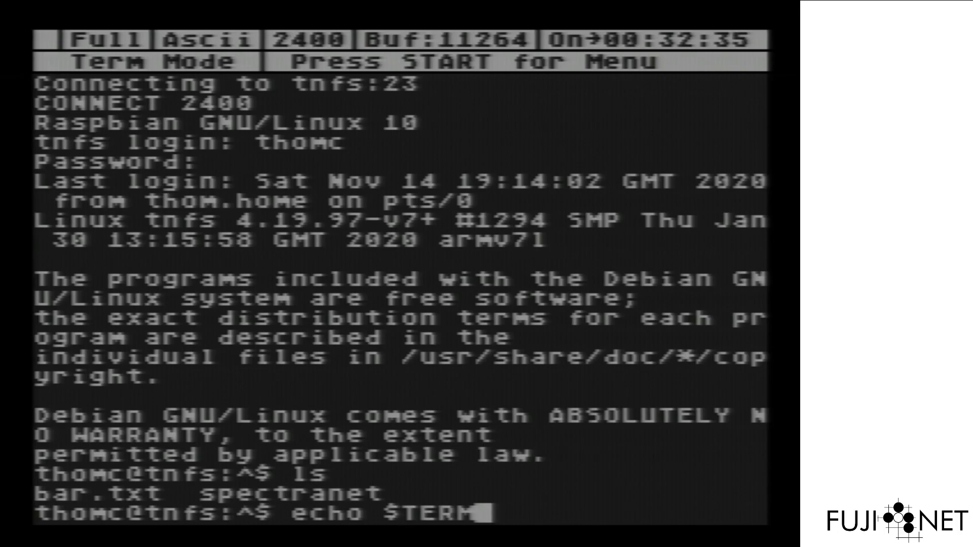
key("Return")
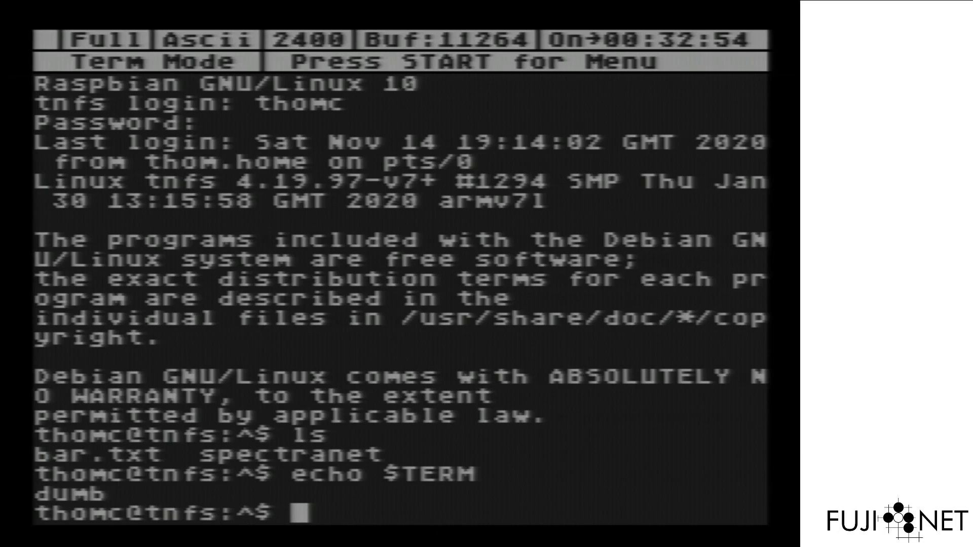
type("logout")
key("Return")
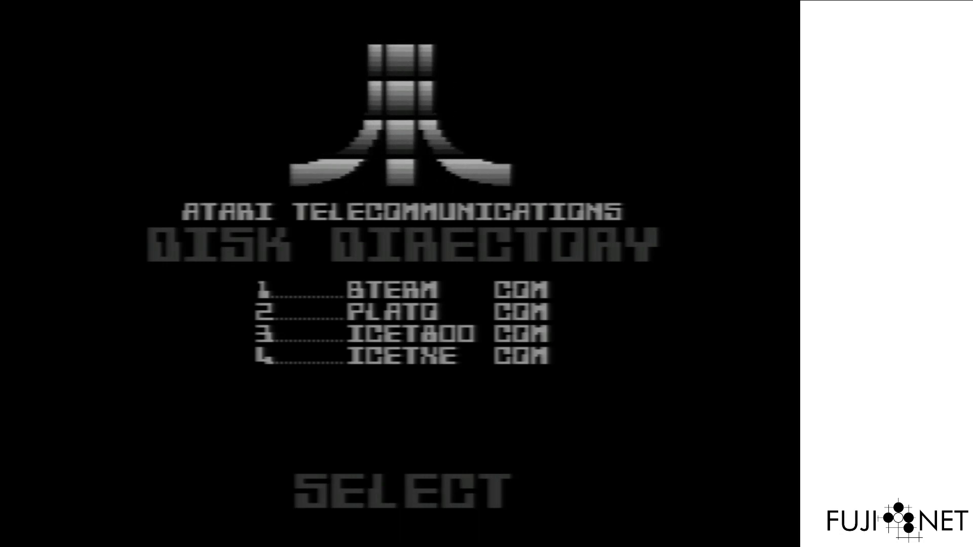
Load ICET800.COM from the disk directory with option 3.
key("3")
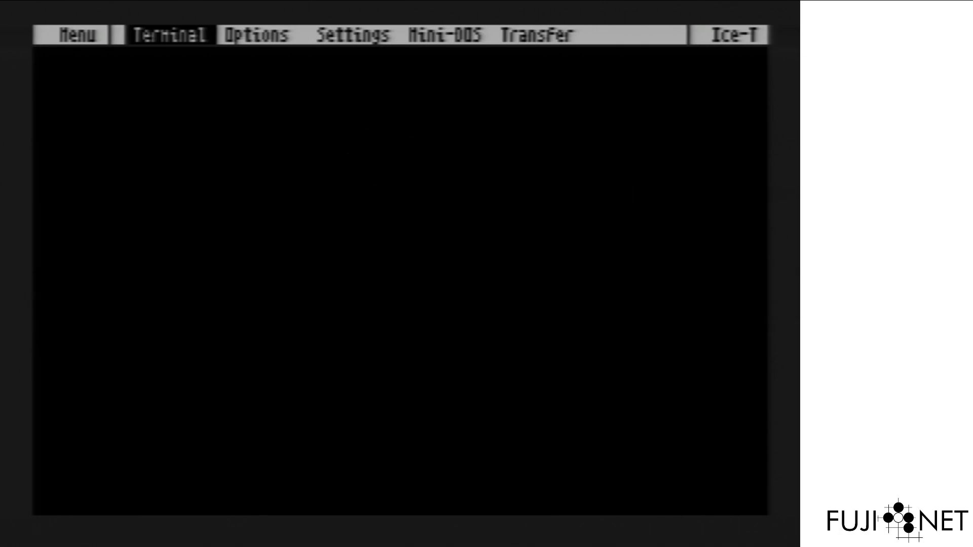
In the terminal screen, send 'at' twice and enable network mode with 'atnet1'.
key("Return")
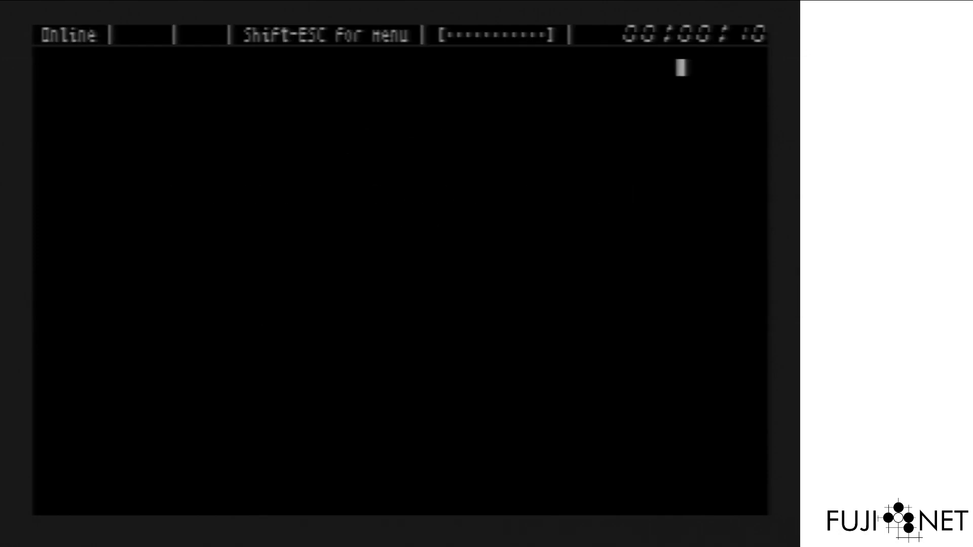
type("at")
key("Return")
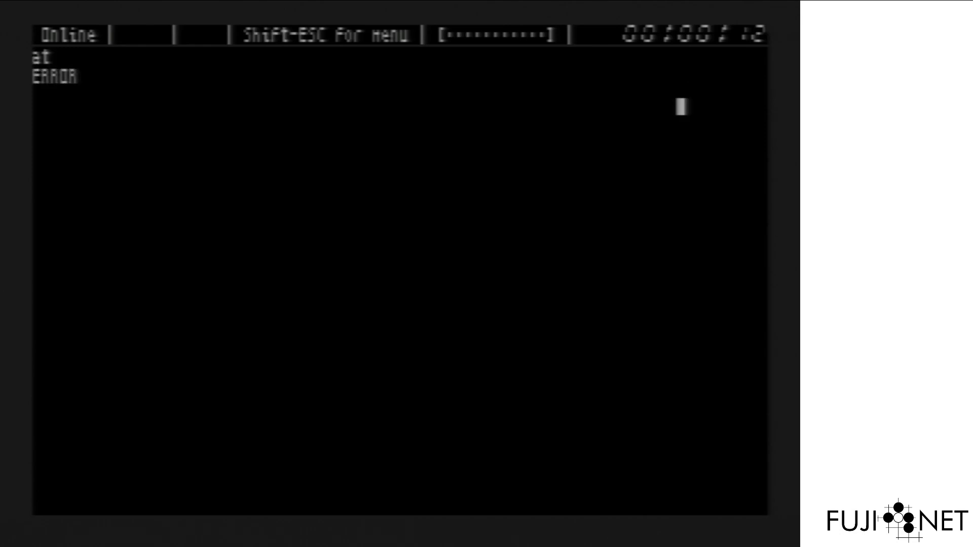
type("at")
key("Return")
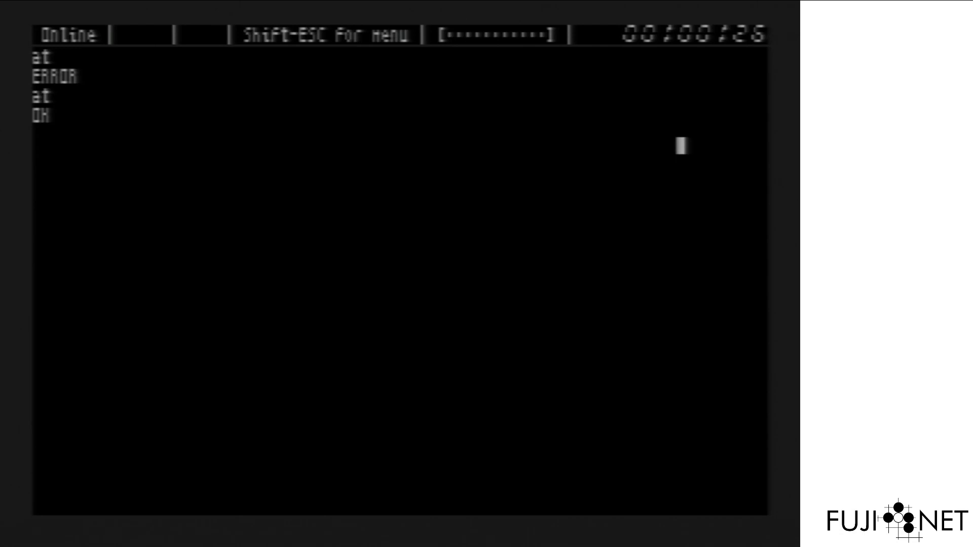
type("atnet1")
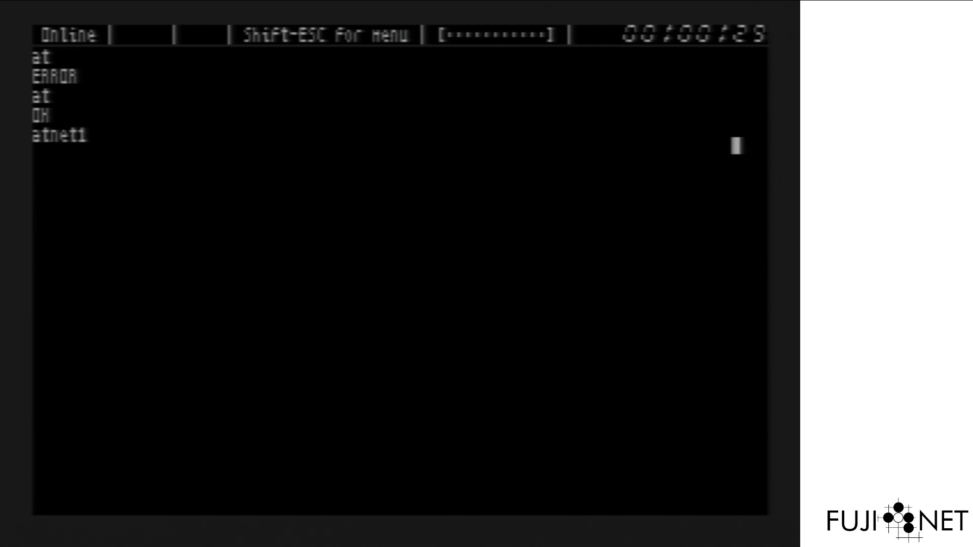
key("Return")
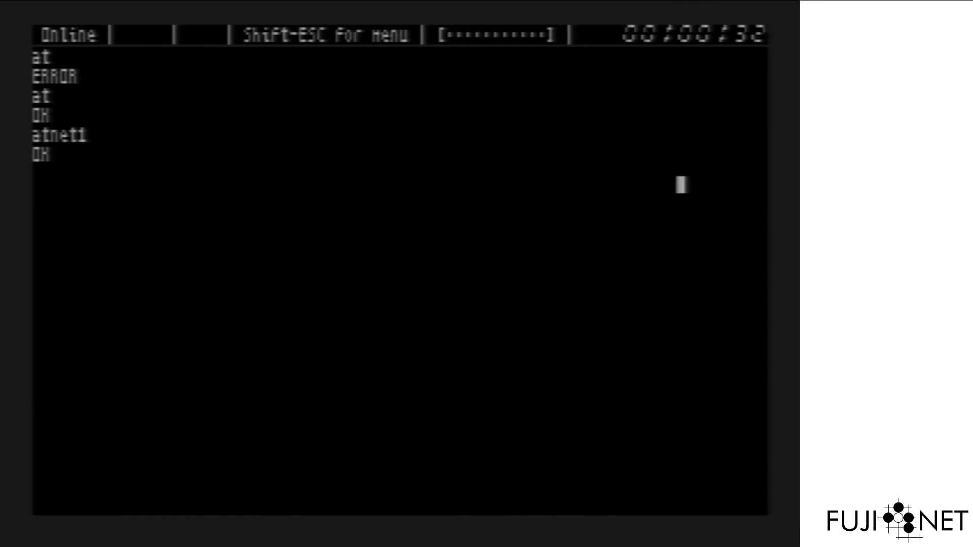
Set the modem terminal type with 'at+term=vt100' and dial tnfs via 'atdttnfs'.
type("at")
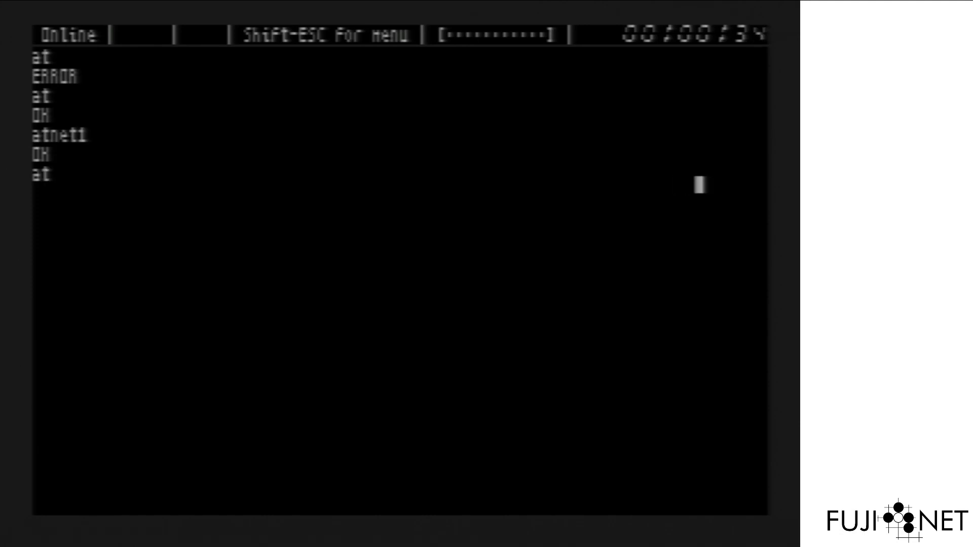
type("+term")
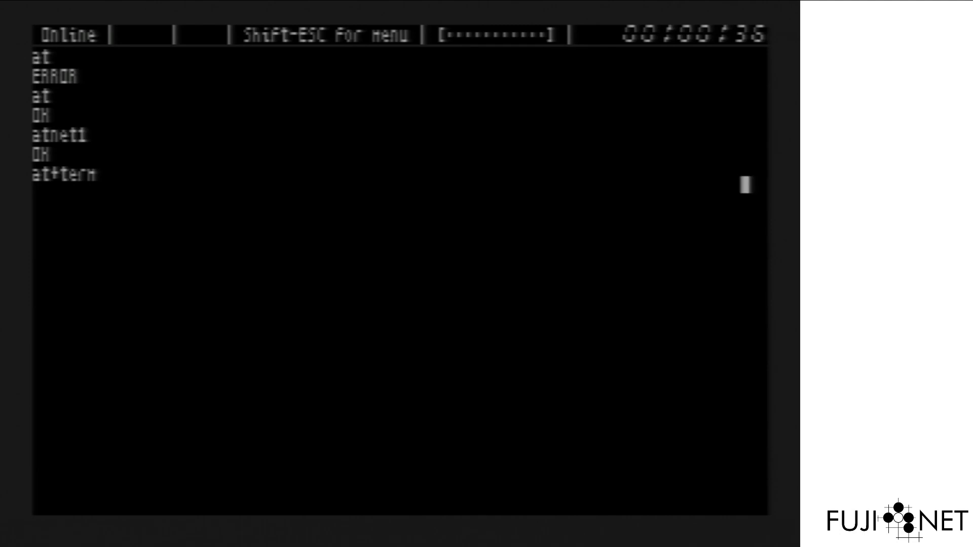
type("=vt100")
key("Return")
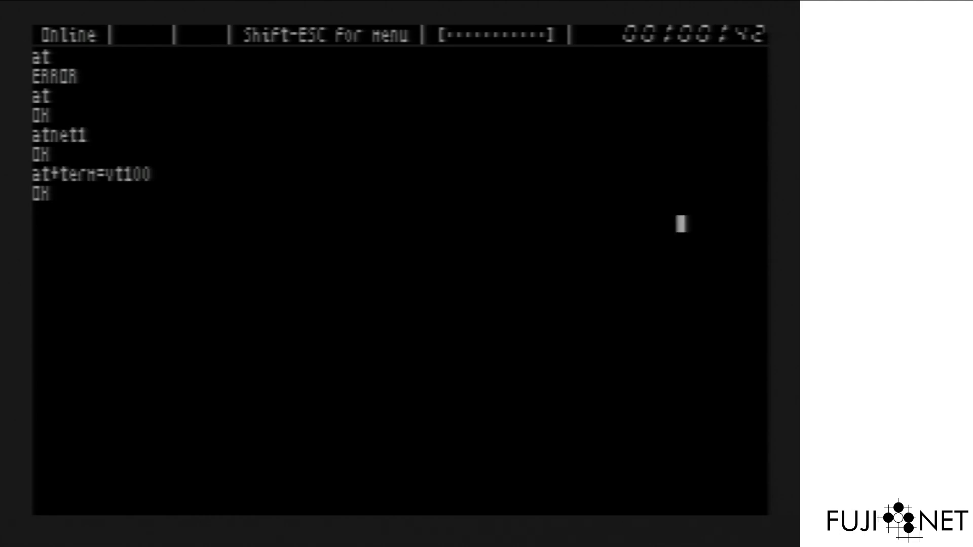
type("at")
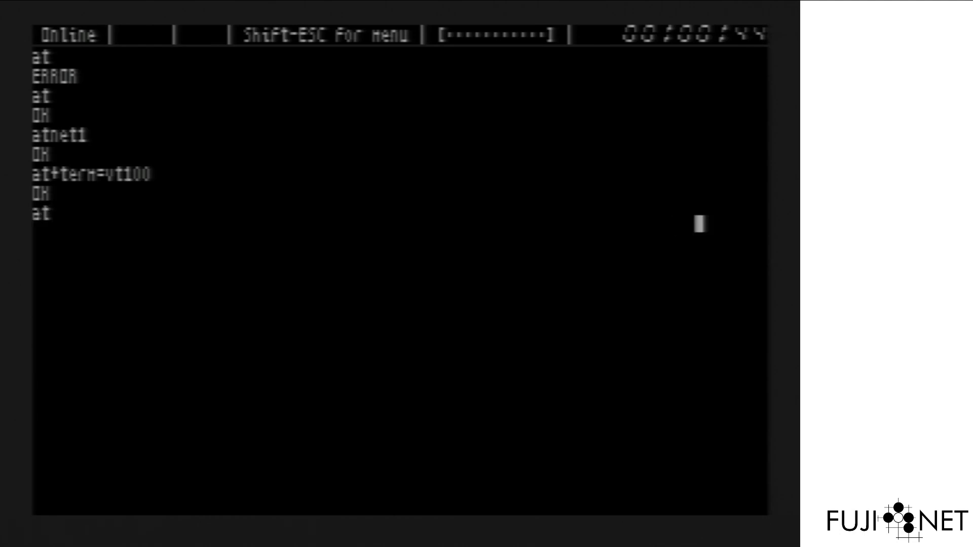
type("dttnfs")
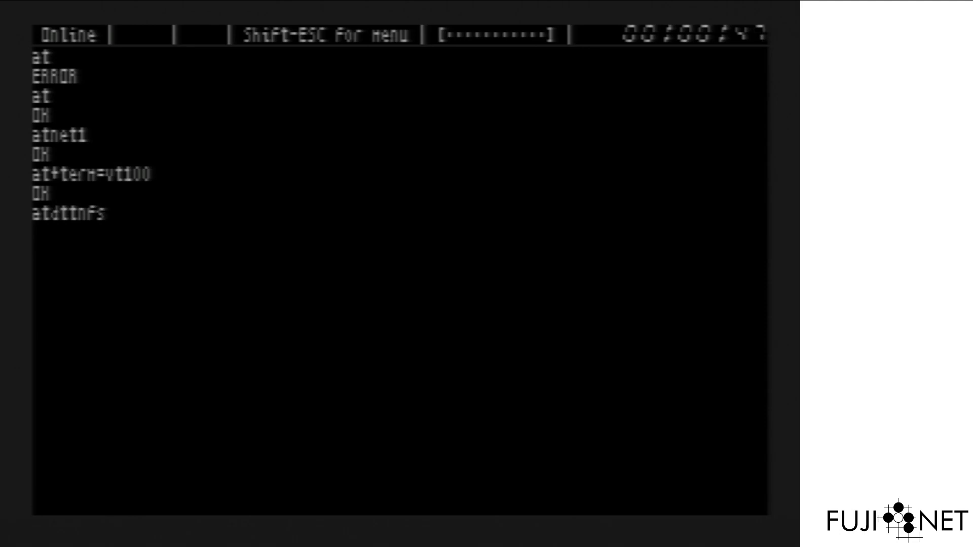
key("Return")
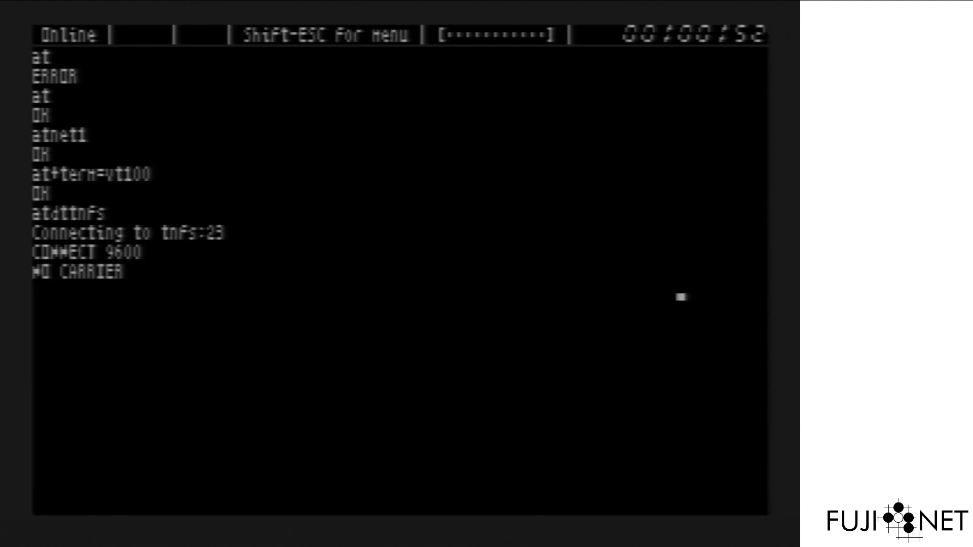
Hang up the line with 'ath' and reload ICET800 from the disk directory.
type("ath")
key("Return")
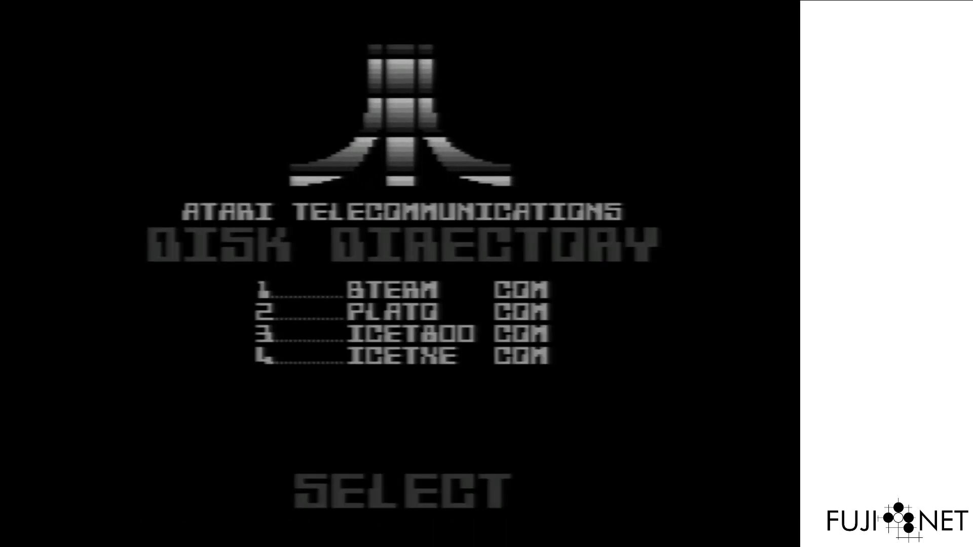
key("3")
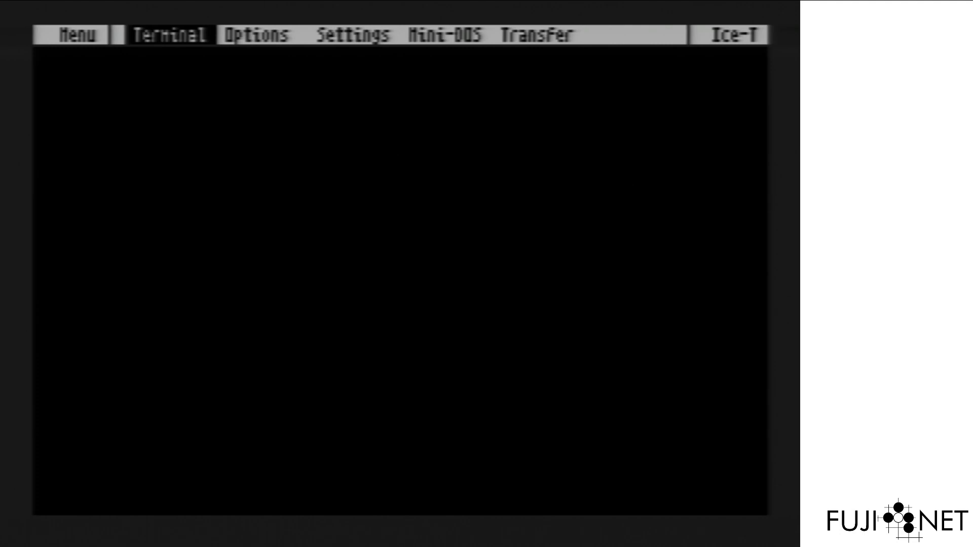
In the terminal screen, send 'at', 'atnet1' and 'at+term=vt100' to the modem.
key("Return")
type("at")
key("Return")
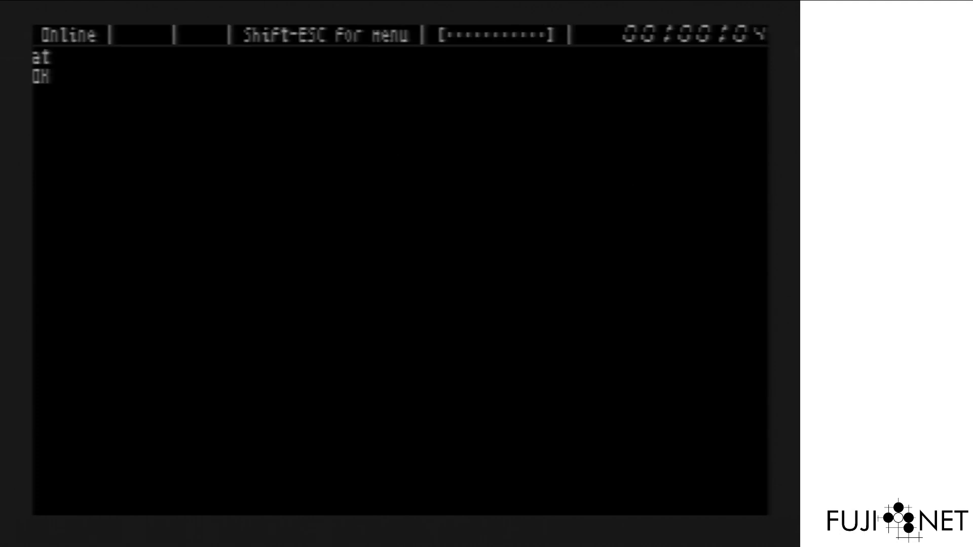
type("atnet1")
key("Return")
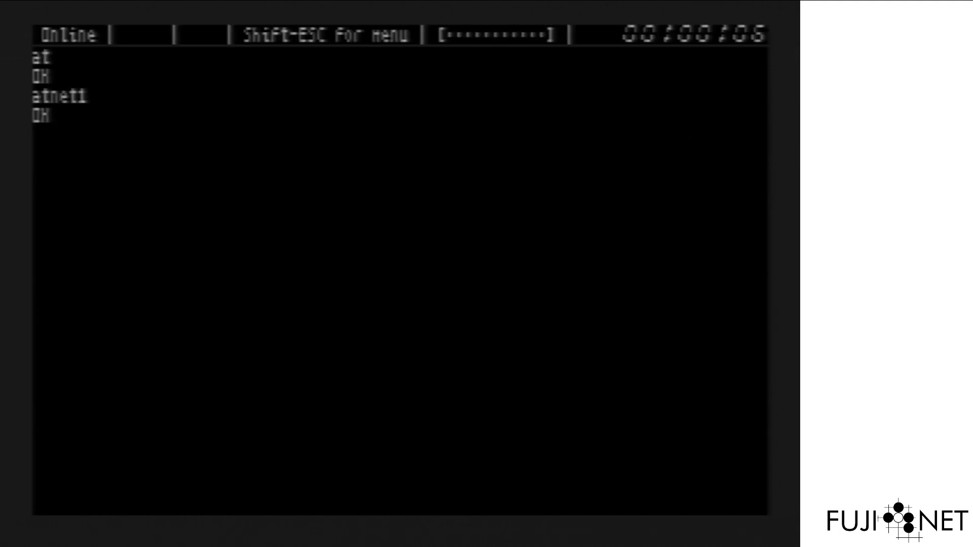
type("at+ter")
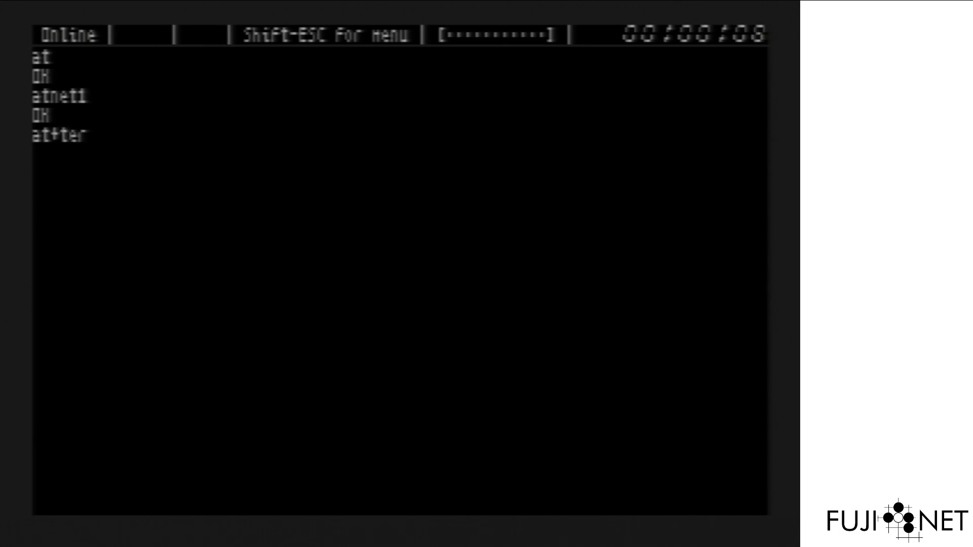
type("m=vt100")
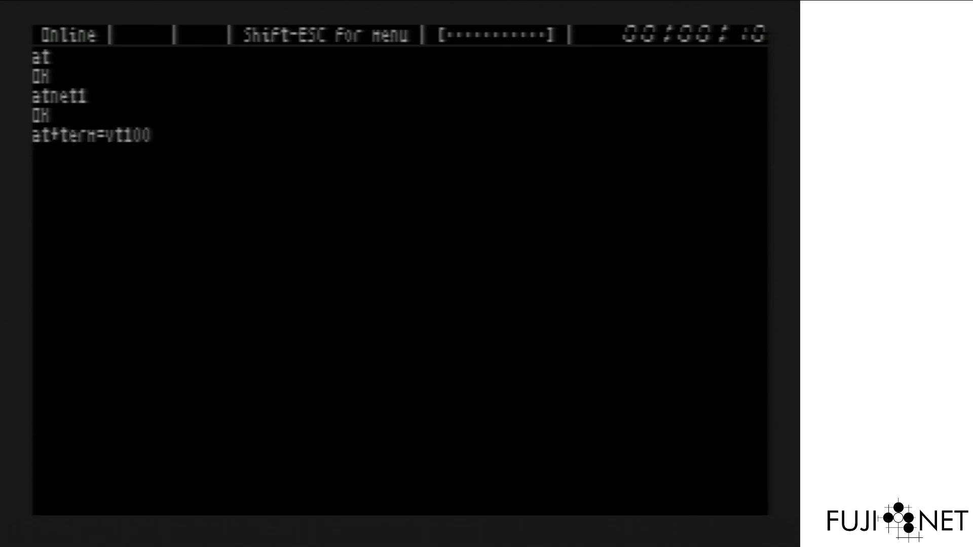
key("Return")
Dial tnfs with 'atdttnfs' and enter the username at the login prompt.
type("atd")
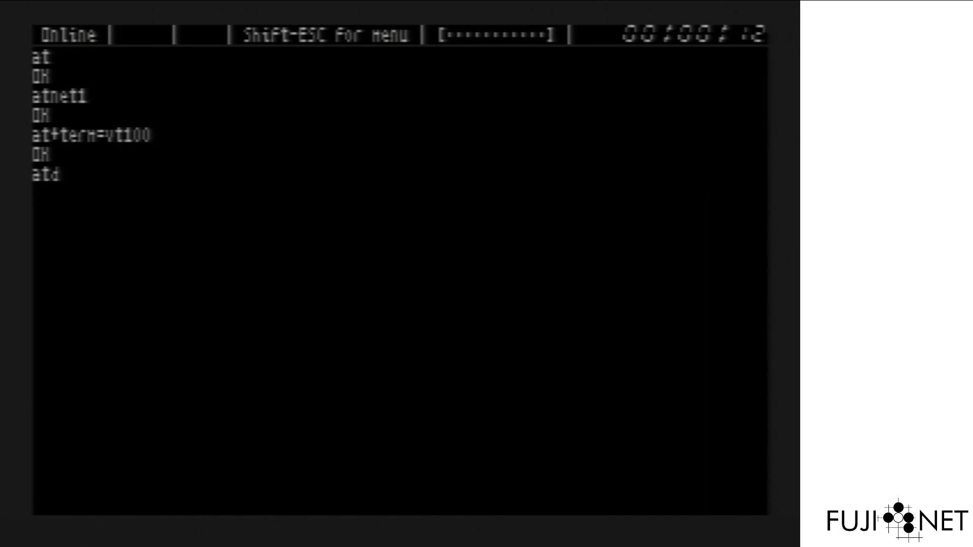
type("ttnfs")
key("Return")
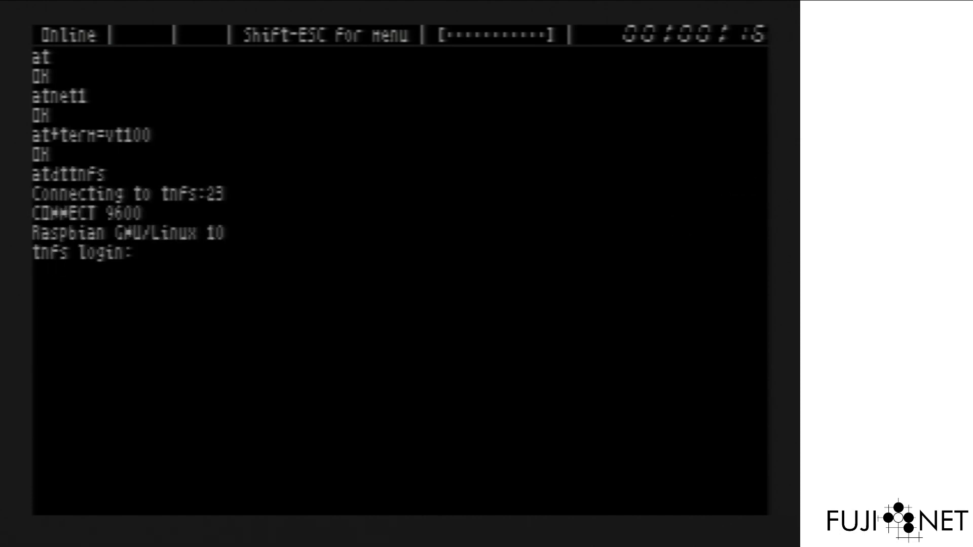
type("thomc")
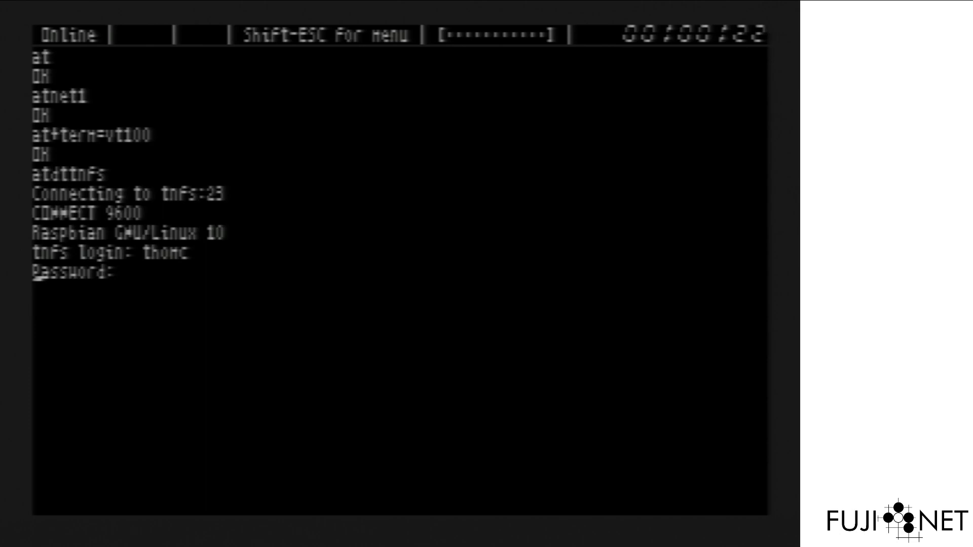
Submit the password and run 'ls' to show bar.txt and spectranet.
key("Return")
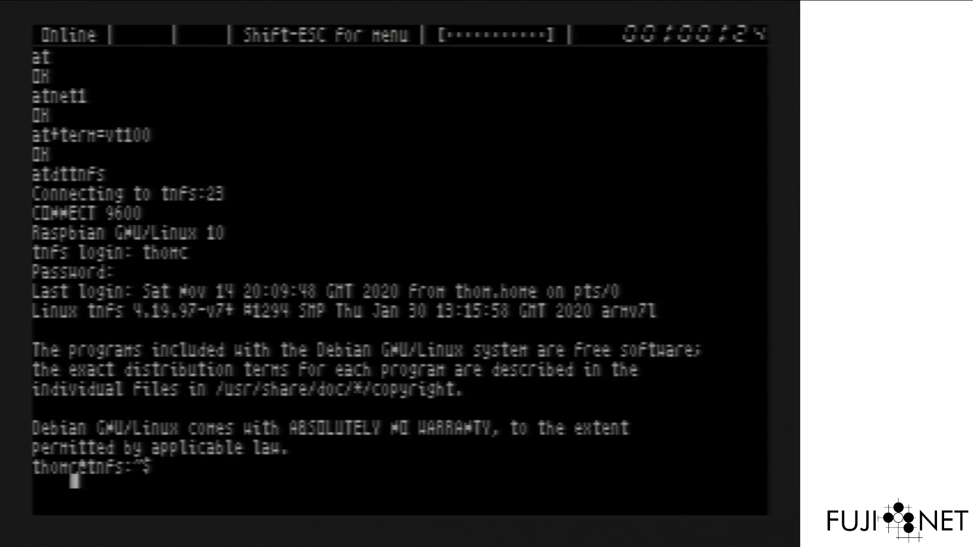
type("ls")
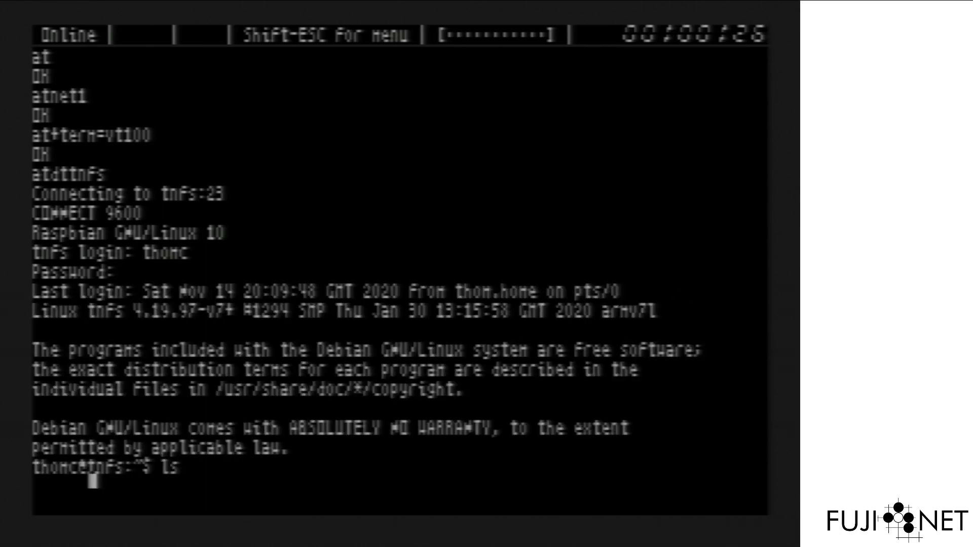
key("Return")
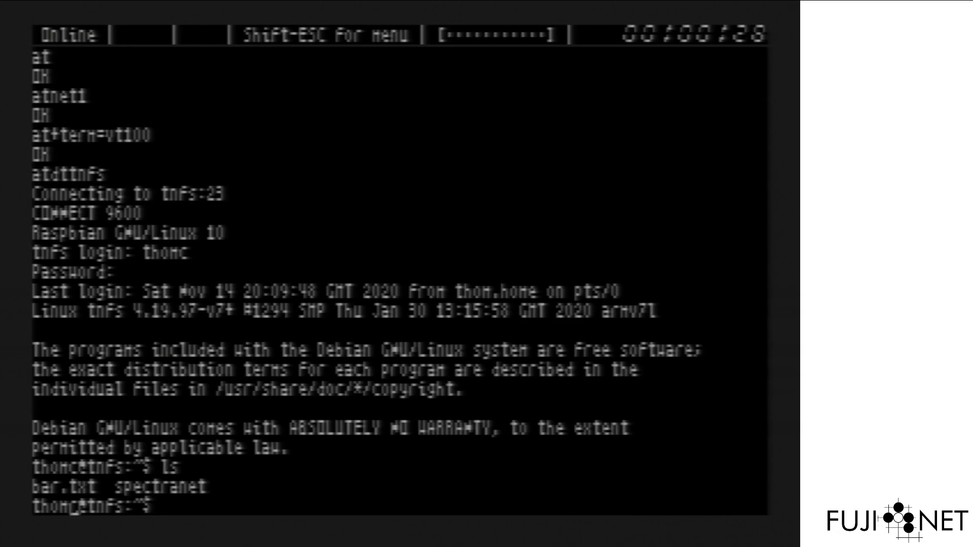
Run 'top' to view the Pi's process list, then quit it with q.
type("top")
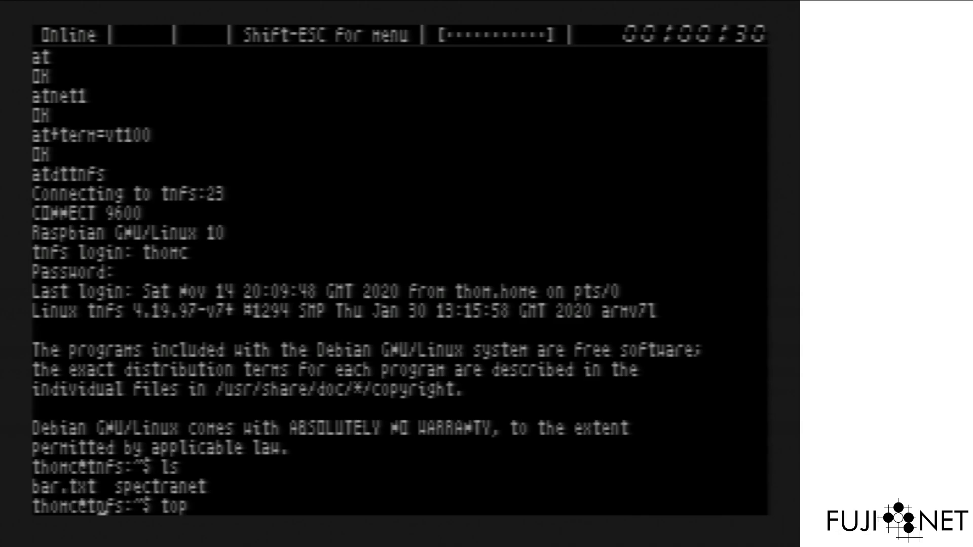
key("Return")
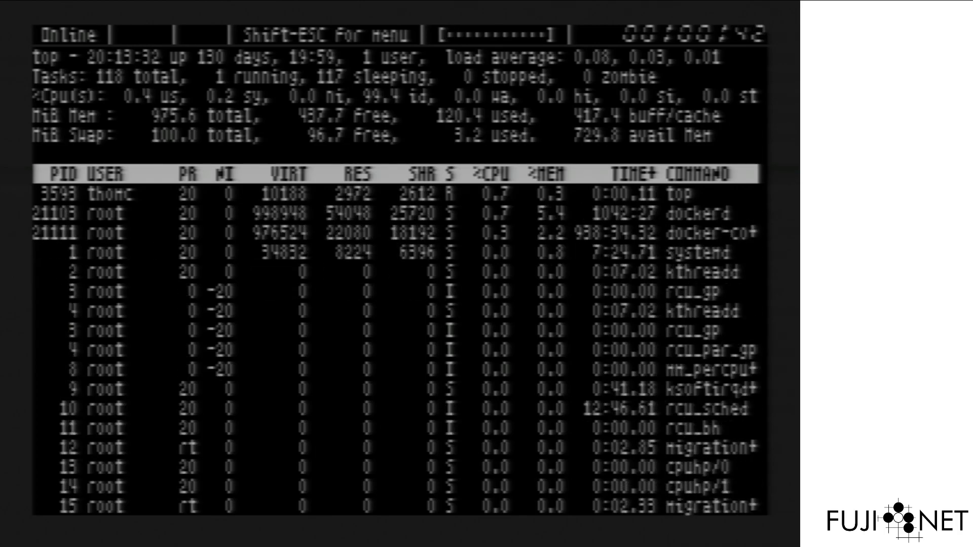
key("q")
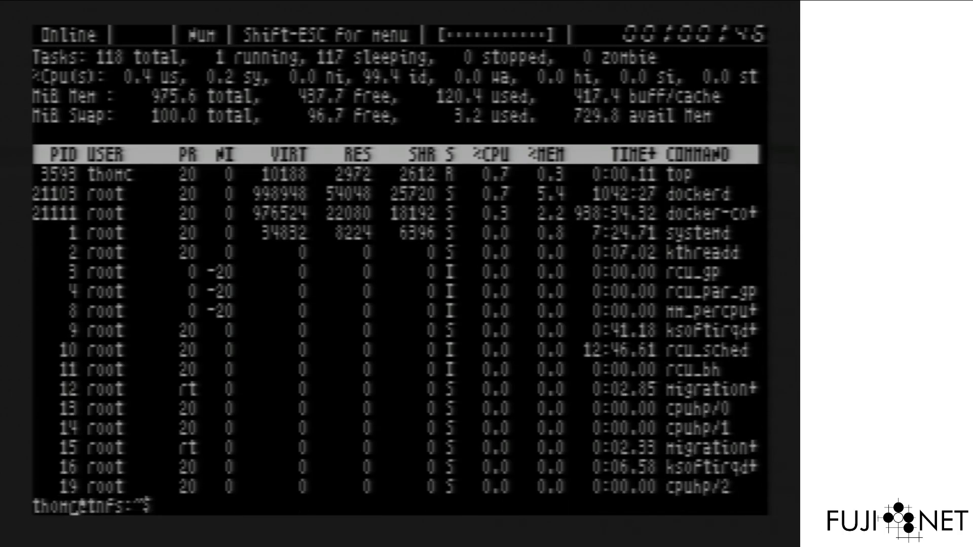
Run htop to view CPU and memory meters, stop it with Ctrl+C, and run 'clear'.
type("htop")
key("Return")
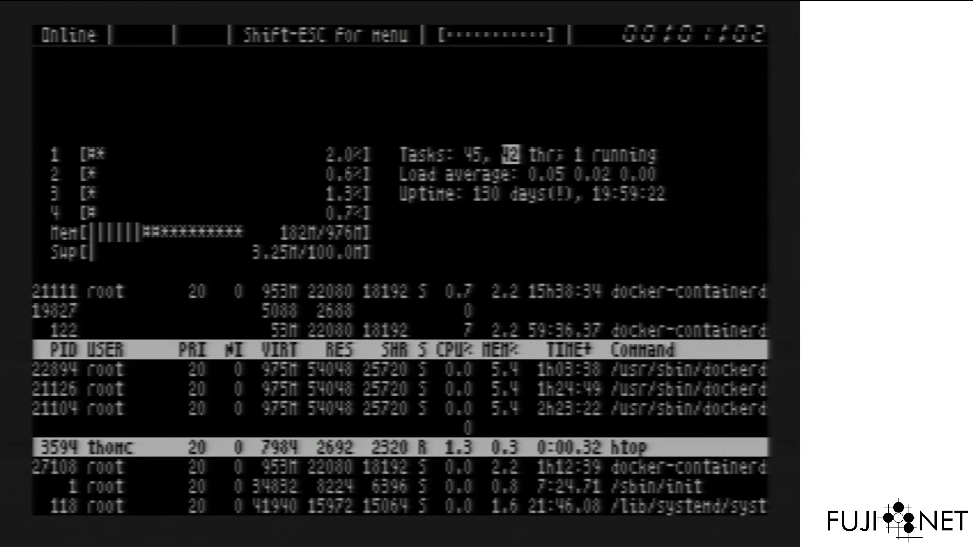
key("ctrl+c")
key("ctrl+c")
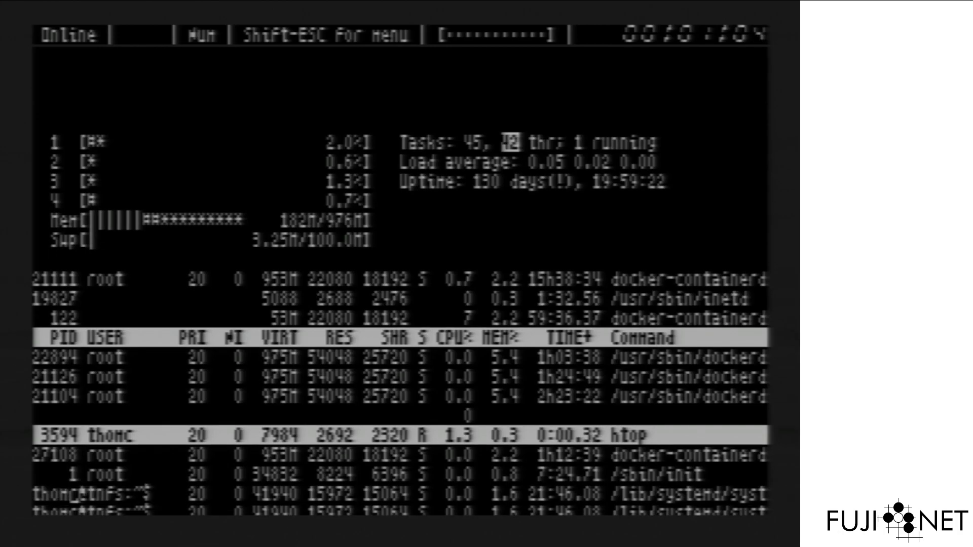
type("clear")
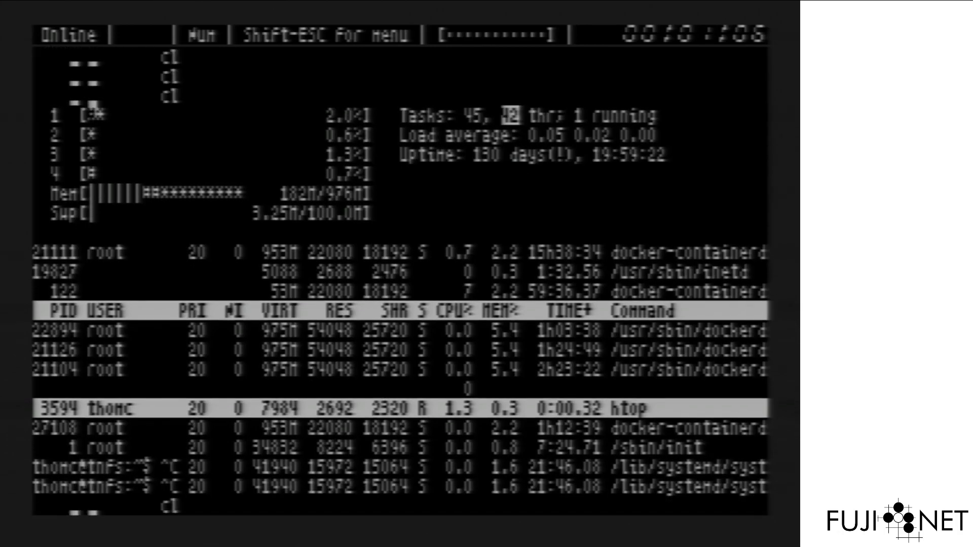
key("Return")
Erase the stray 'ls' from the prompt and run 'clear'.
type("ls")
key("BackSpace")
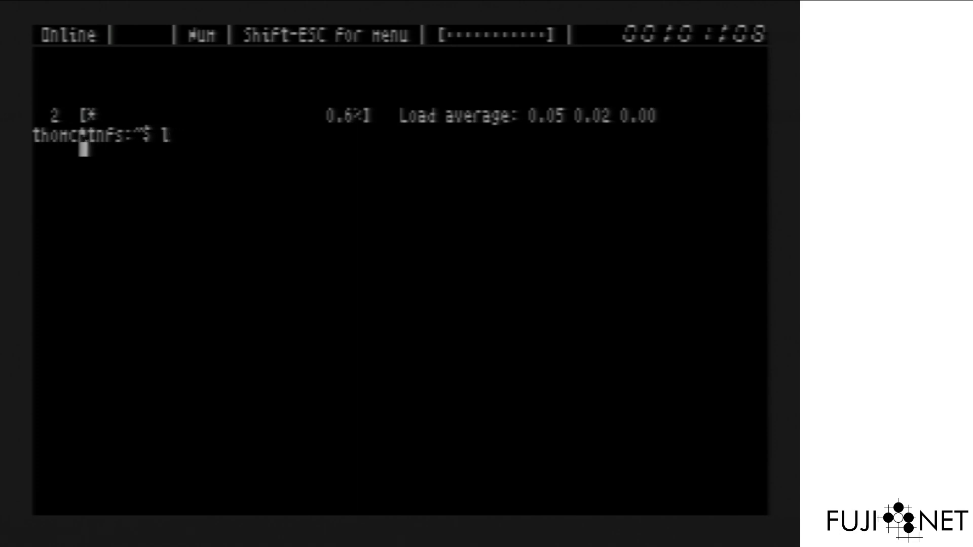
key("BackSpace")
type("clear")
key("Return")
Run 'ls' again, then log out with Ctrl+D so the line reports NO CARRIER.
type("ls")
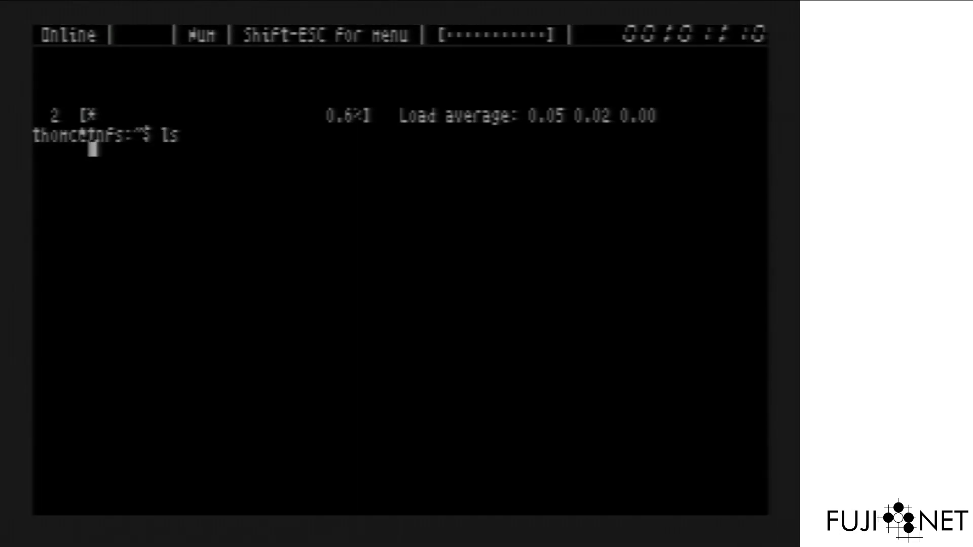
key("Return")
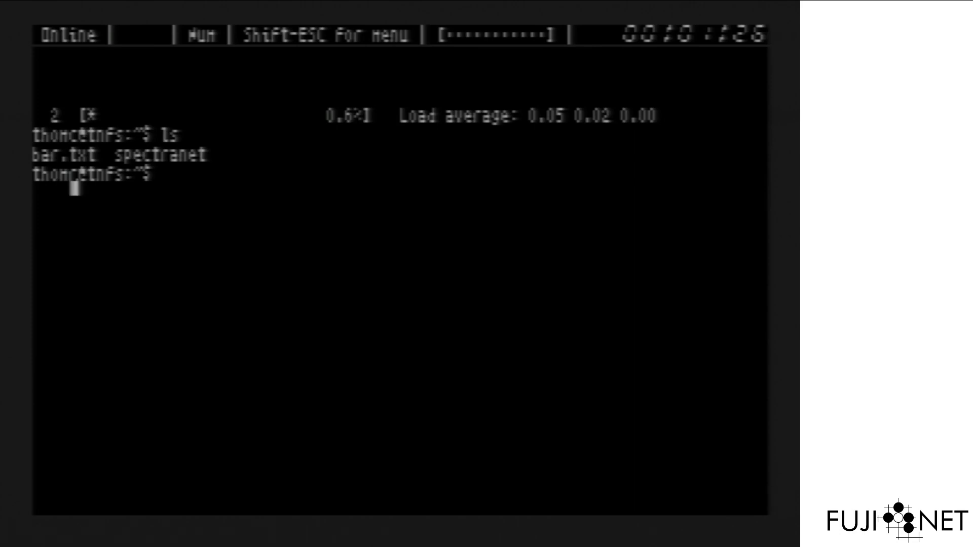
key("ctrl+d")
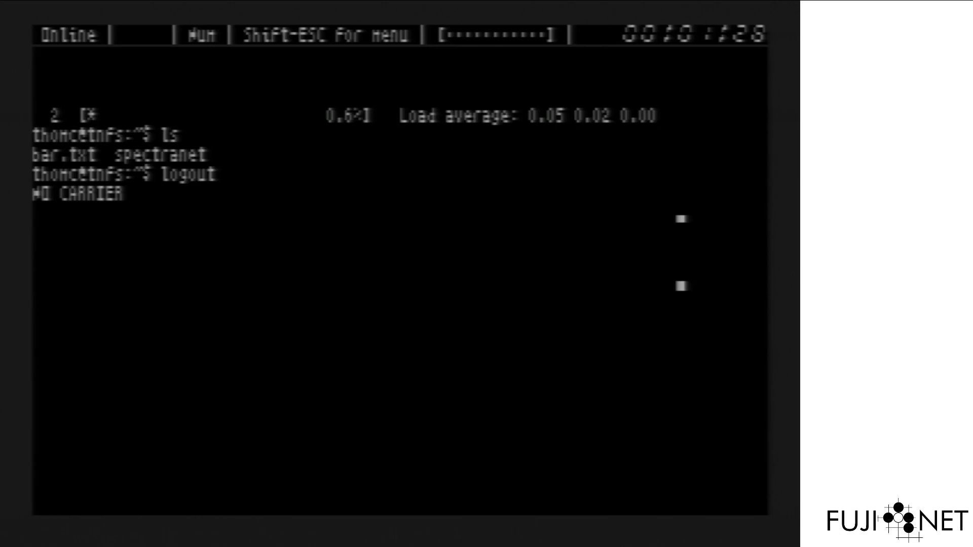
Dial bbs.fozztexx.net with atdt, log in as visitor, and set an 80x24 terminal size.
type("atdt")
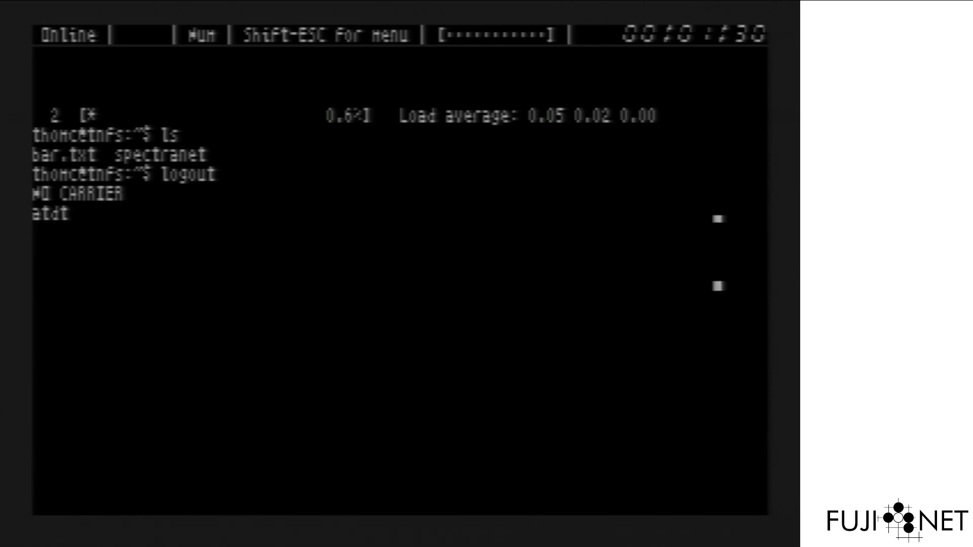
type("bbs.foz")
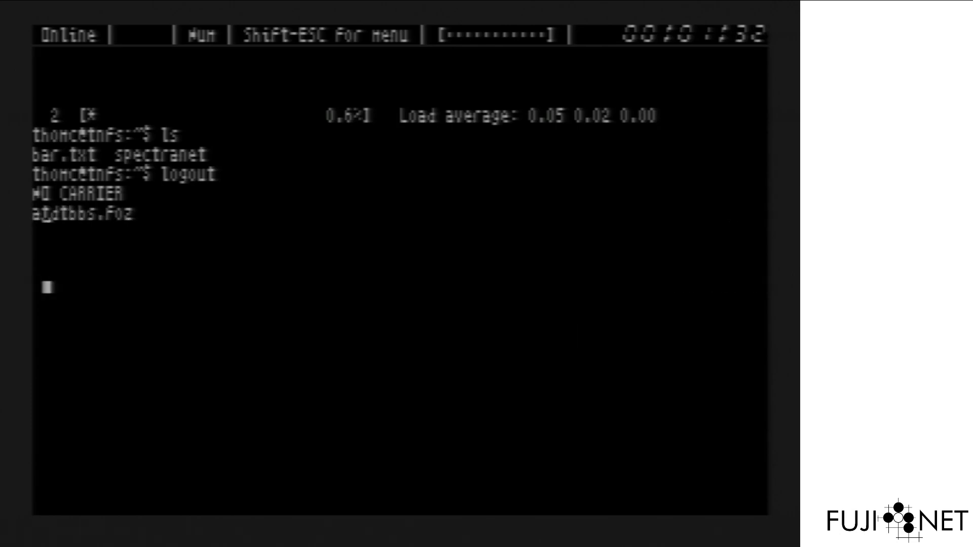
type("ztexx.net")
key("Return")
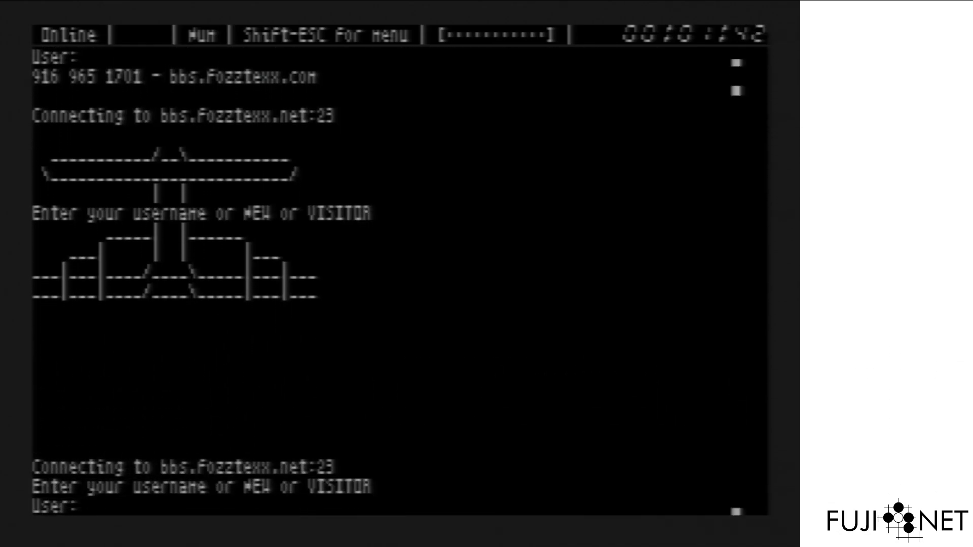
type("visitor")
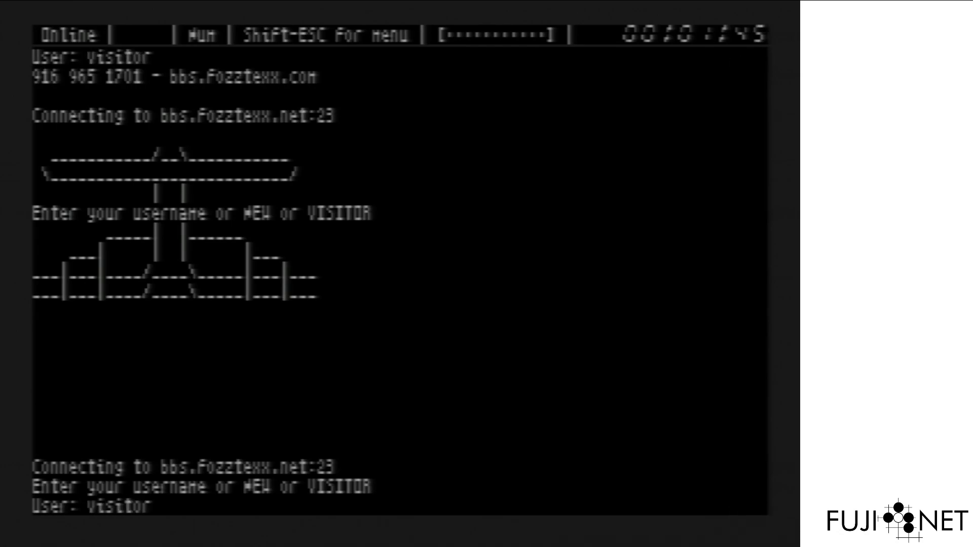
key("Return")
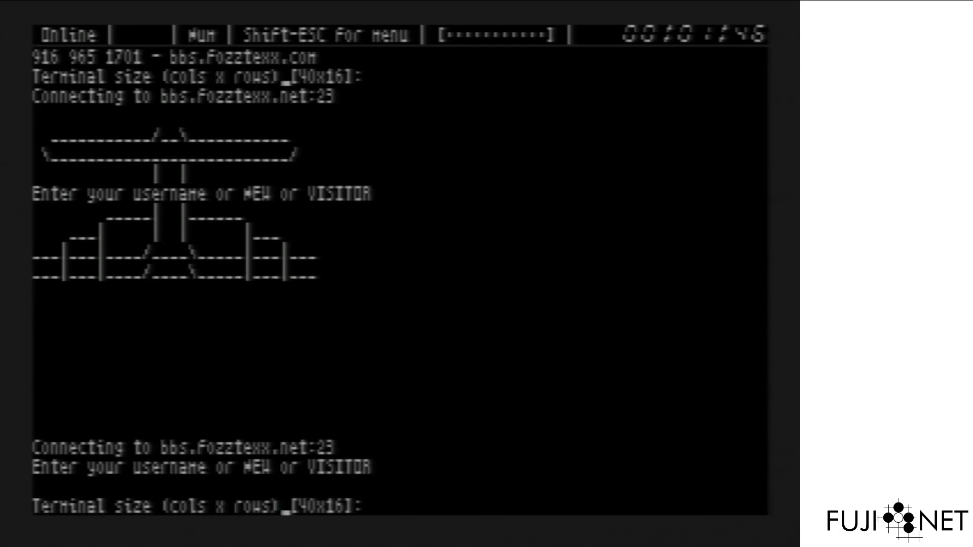
type("80")
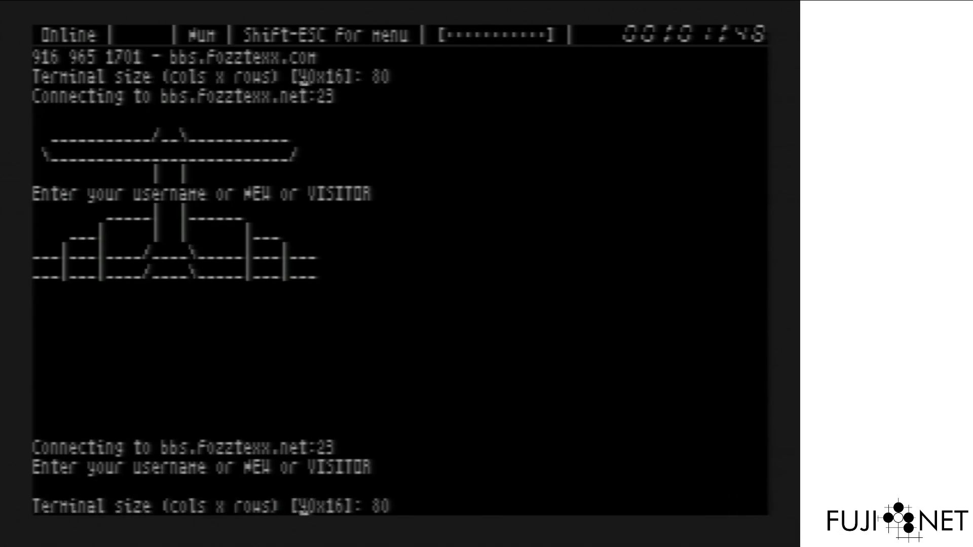
type("x24")
key("Return")
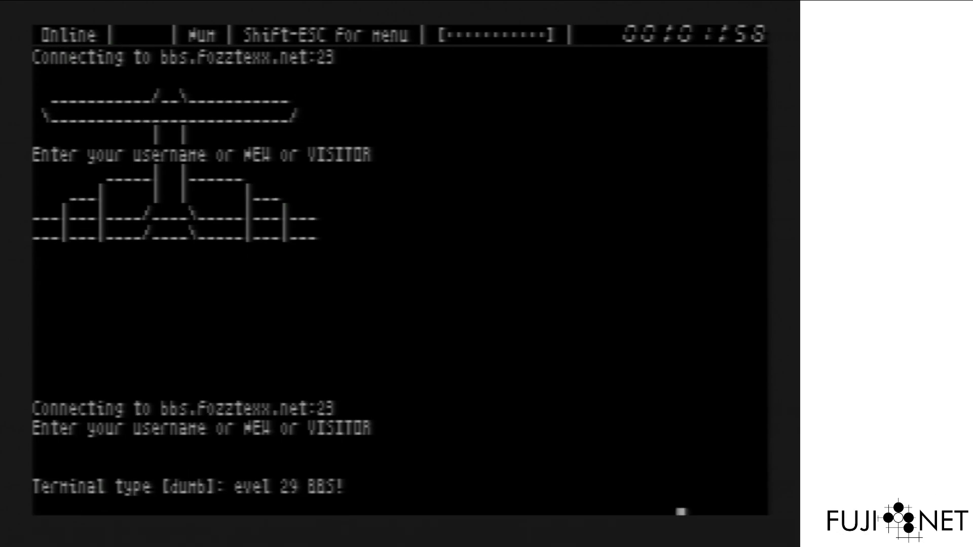
Accept the default terminal type, skip the welcome pause, then log off with O and confirm Y.
key("Return")
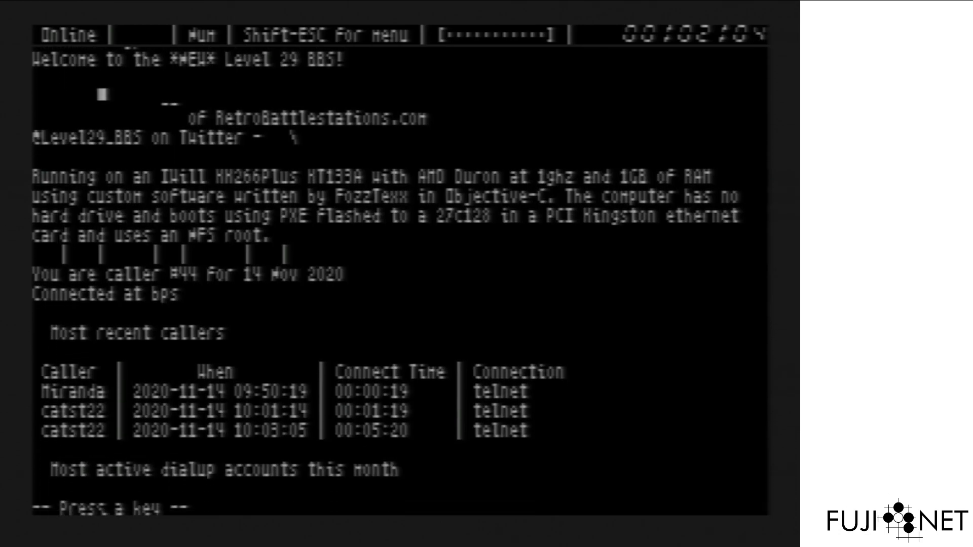
key("Return")
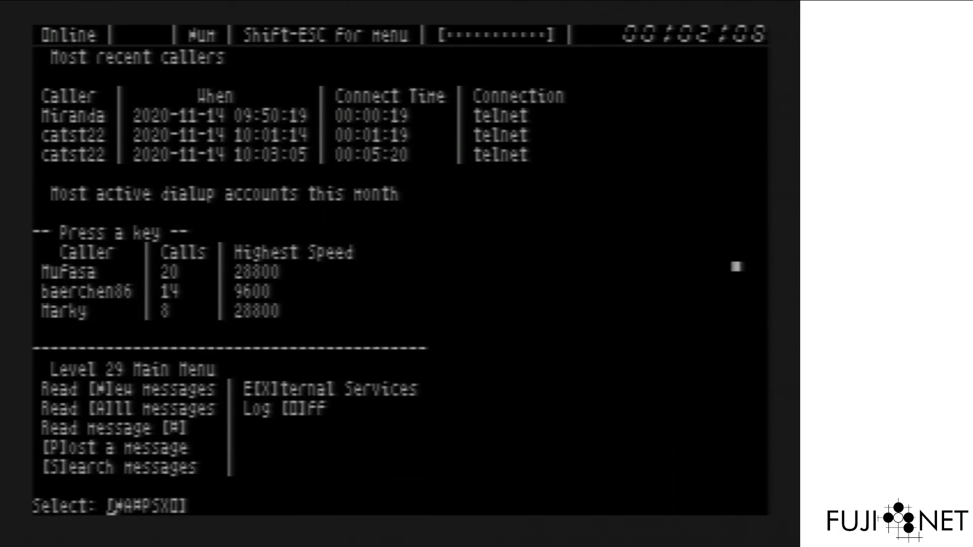
key("o")
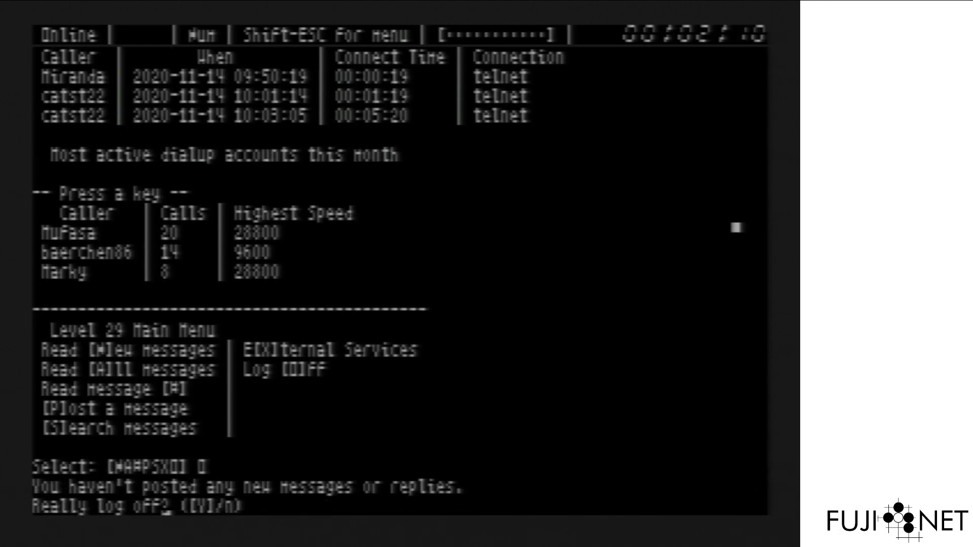
key("y")
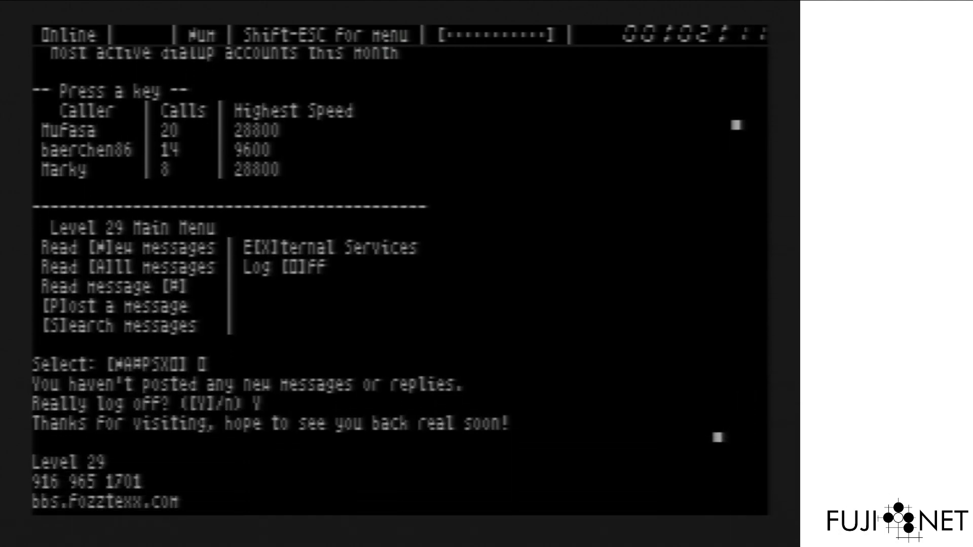